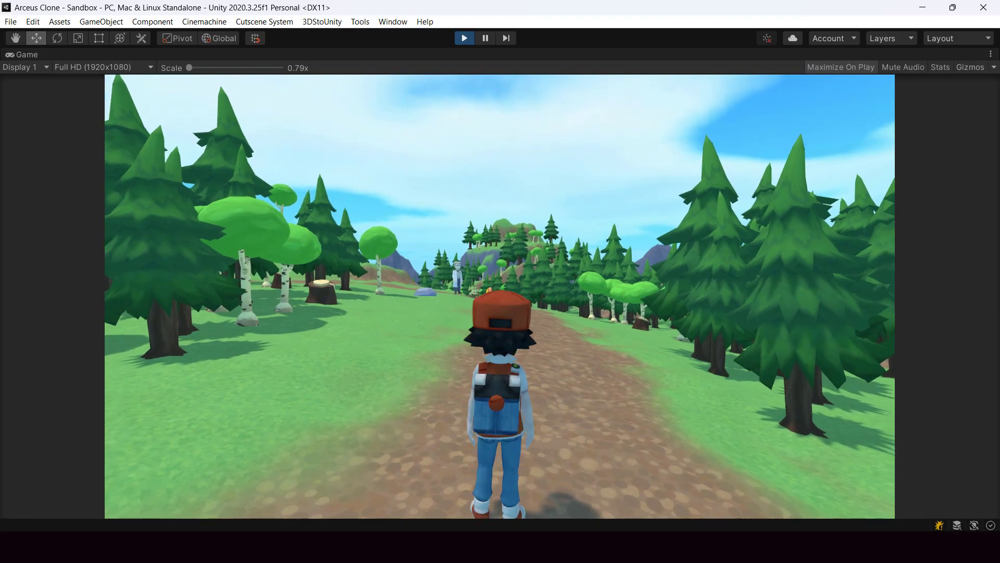
Step: Play through the professor's cutscene by walking up to him, advancing the dialogue and choosing Charmander
key("w")
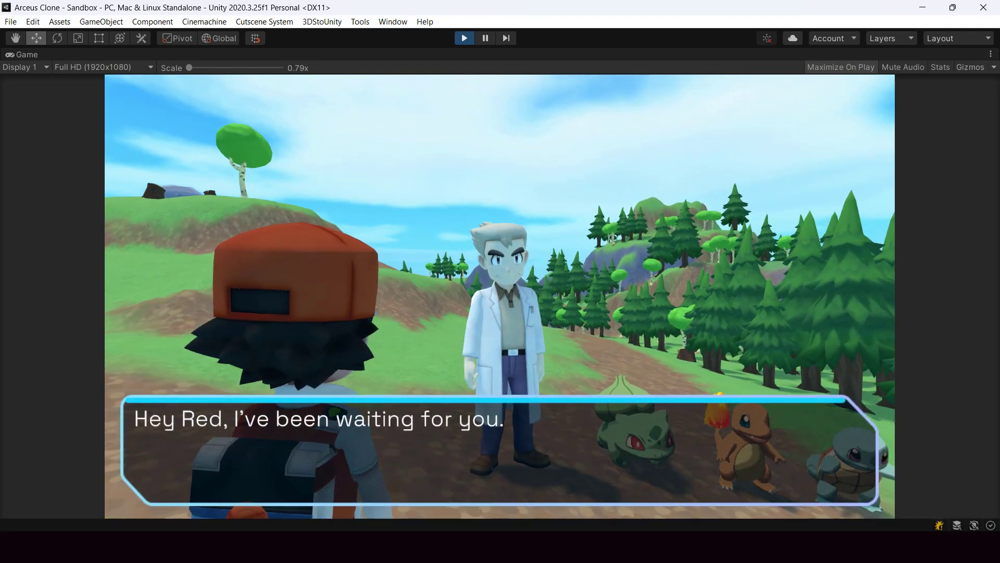
key("space")
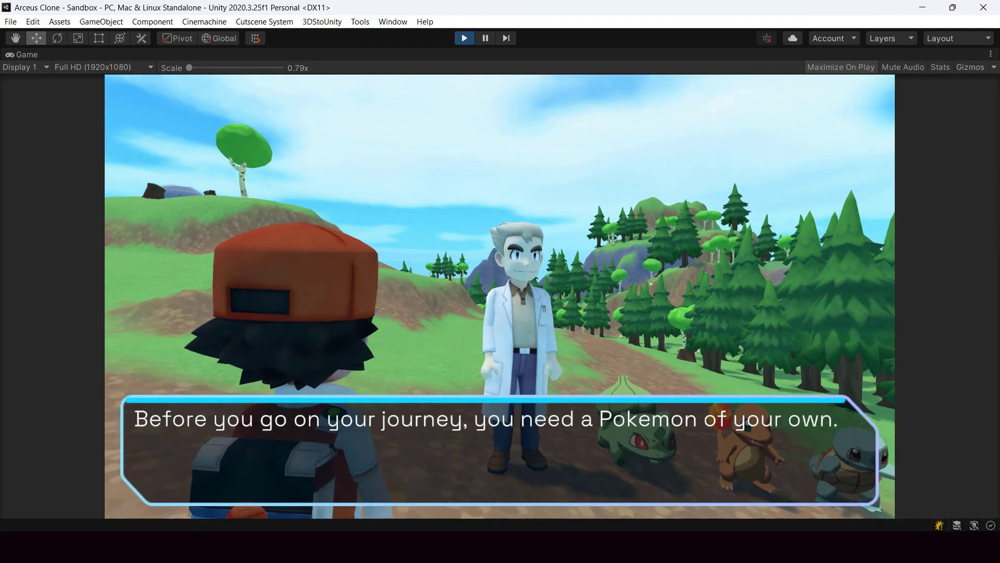
key("space")
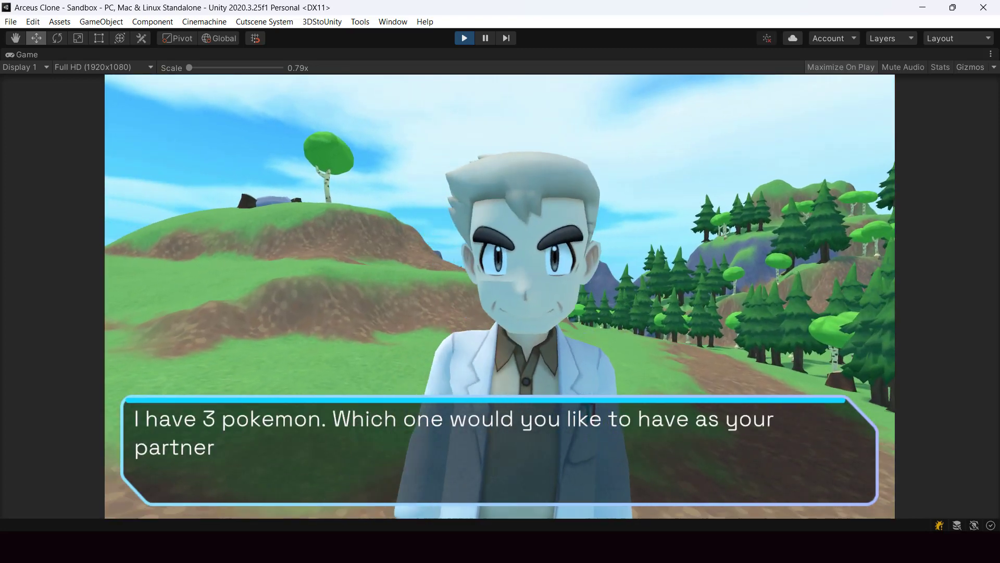
key("space")
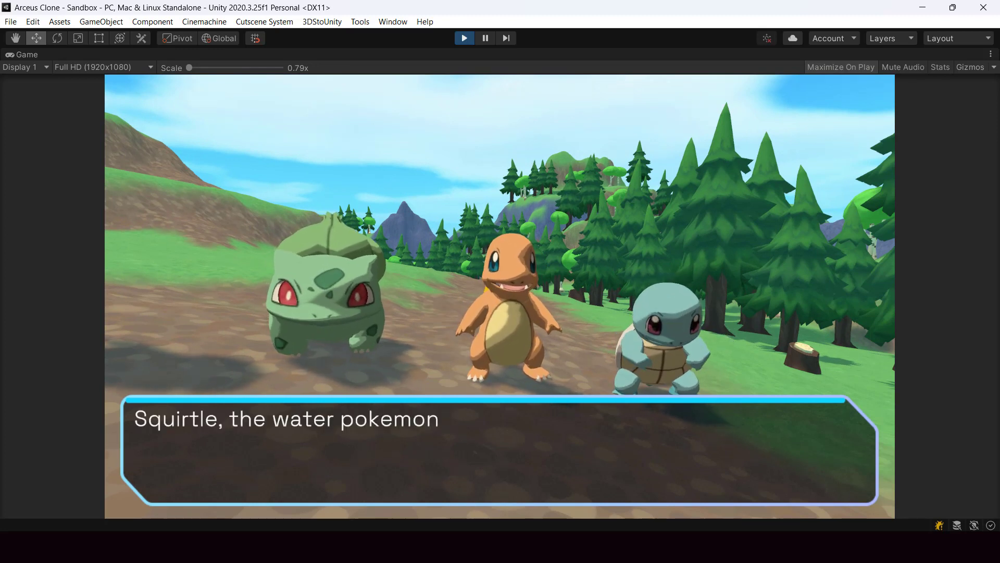
key("space")
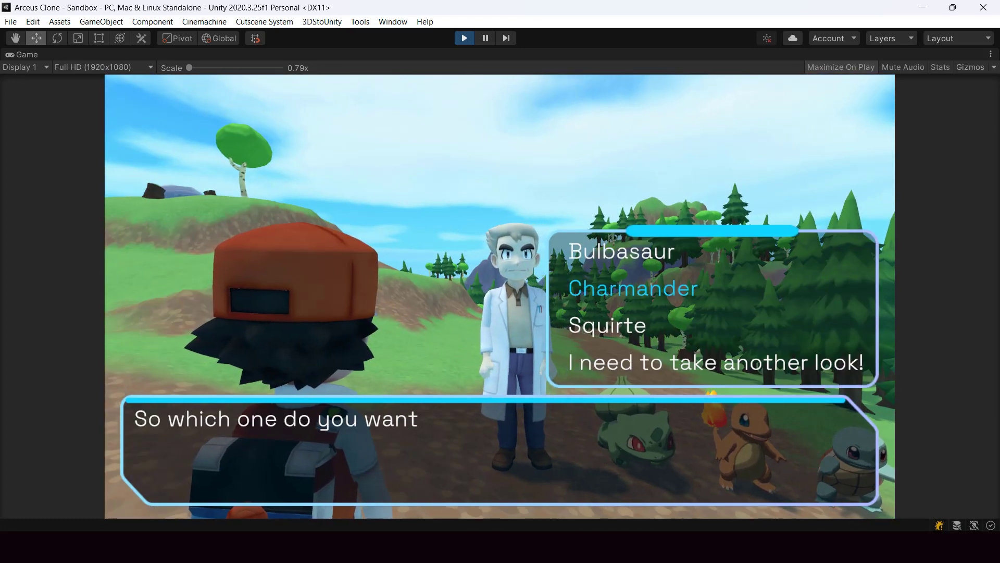
key("space")
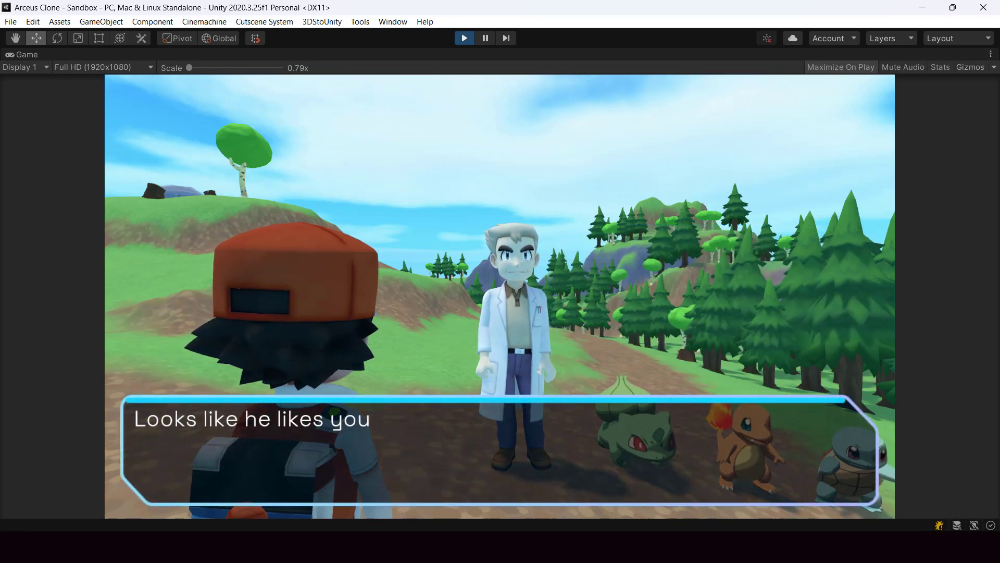
key("space")
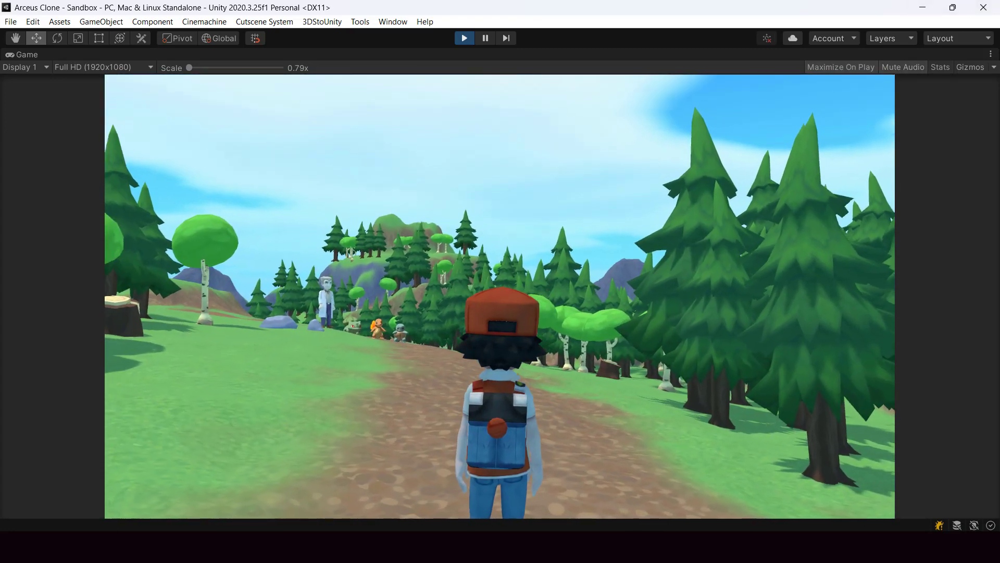
Step: Walk the character along the path up to the professor and exit play mode
key("w")
key("w")
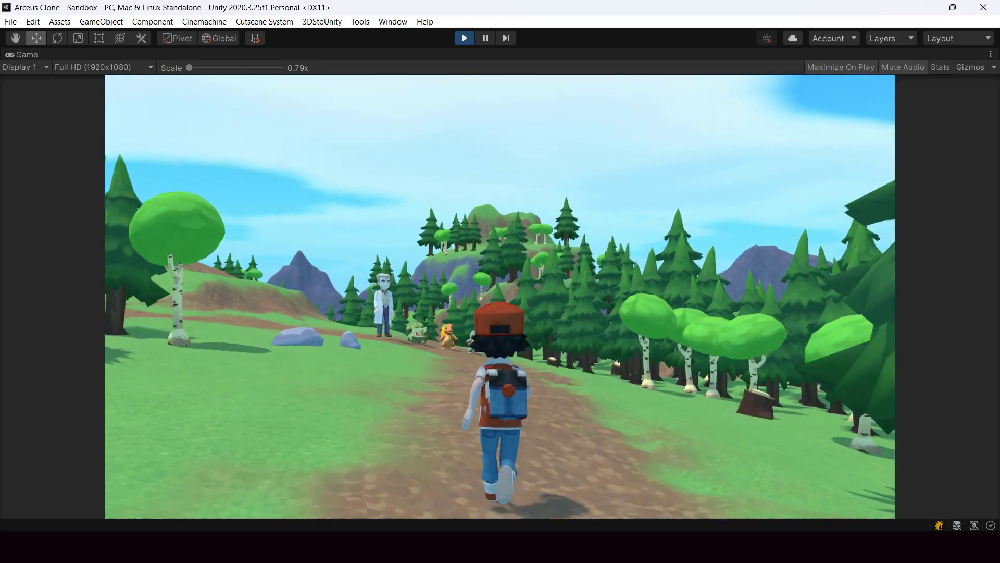
key("w")
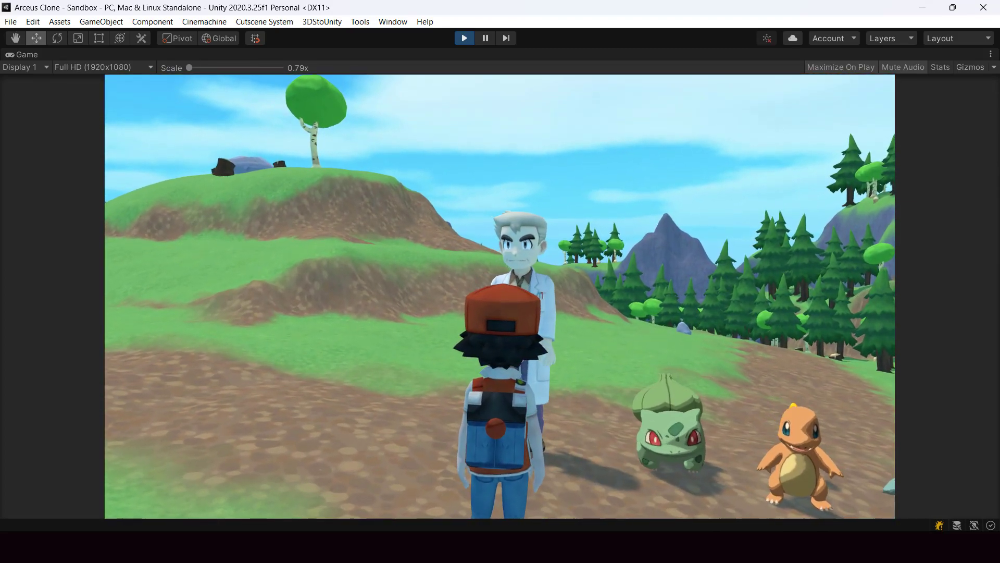
key("ctrl+p")
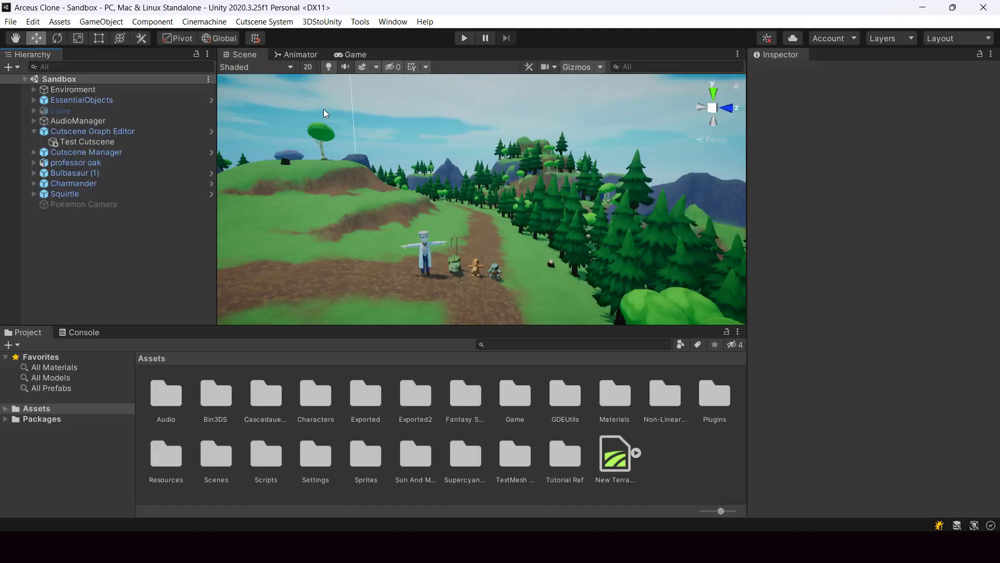
Step: Open the Cutscene System's graph window and dock it beside the Game view
left_click(276, 22)
left_click(276, 35)
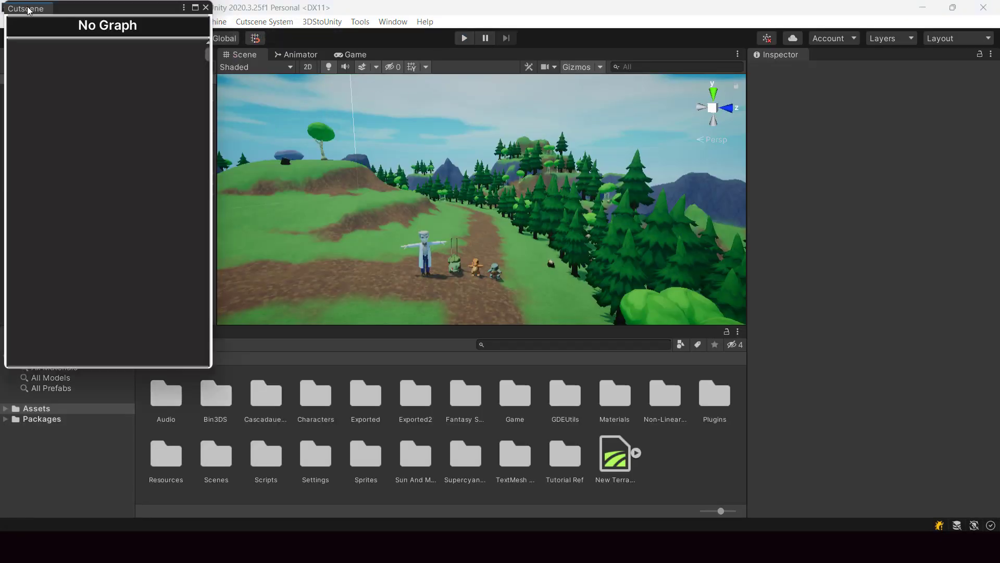
left_click_drag(45, 9, 383, 56)
Step: Create a new cutscene graph named "Demo Cutscene" and maximize the graph window
right_click(401, 146)
left_click(432, 153)
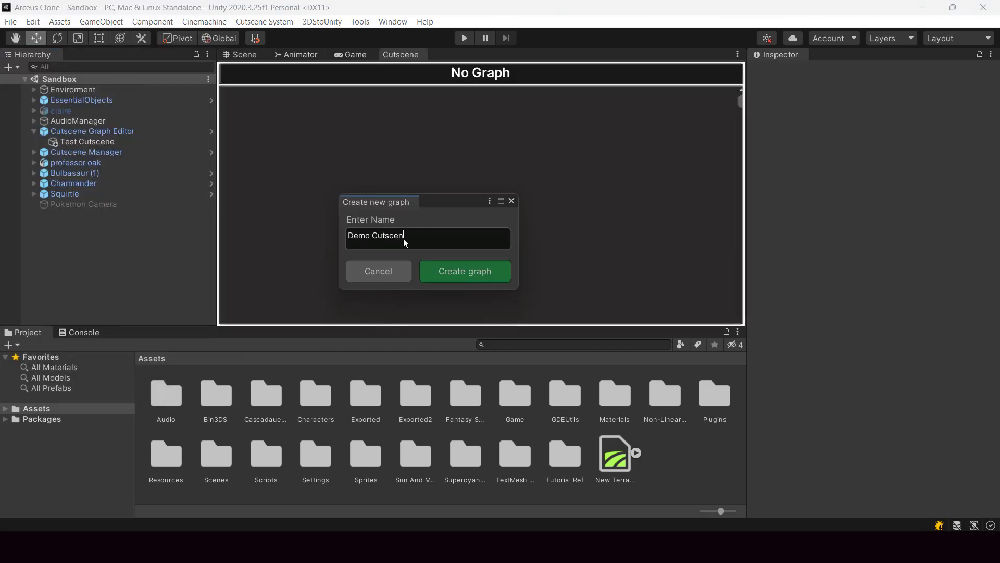
left_click(465, 271)
key("shift+space")
Step: Add a dialogue node reading "Hey Red, I've been waiting for you." and connect the Start node to it
right_click(209, 163)
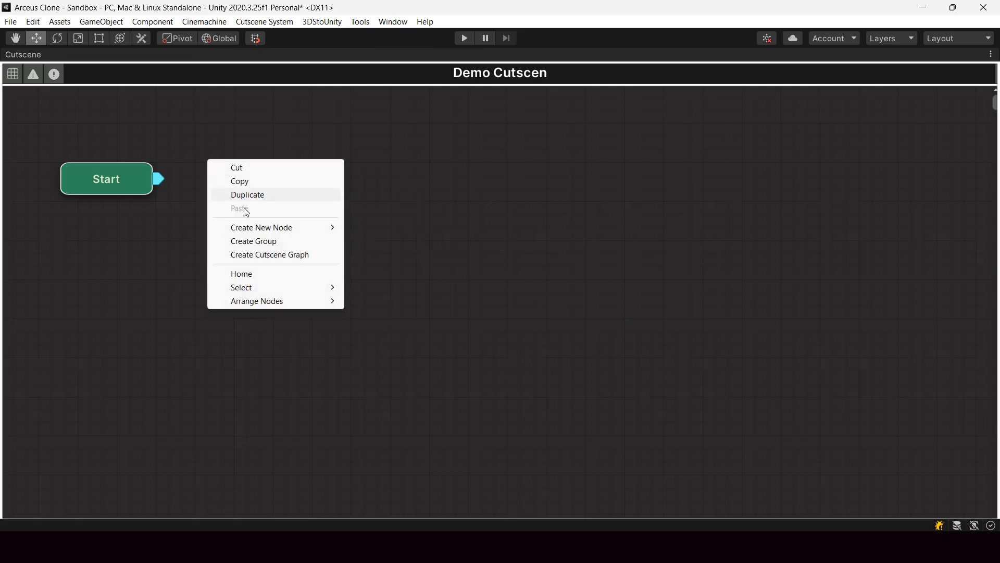
mouse_move(247, 227)
left_click(390, 241)
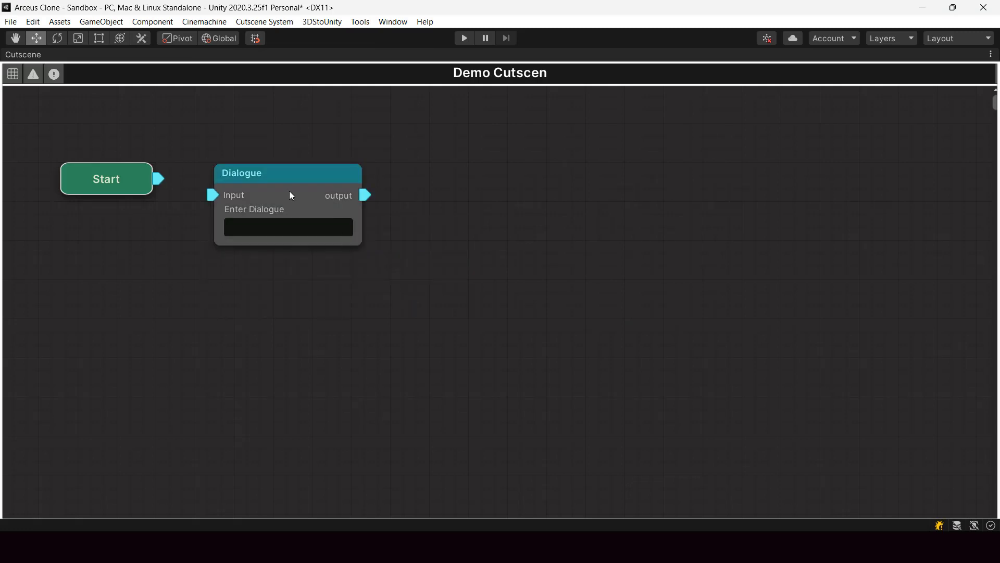
left_click_drag(286, 172, 288, 159)
left_click(288, 211)
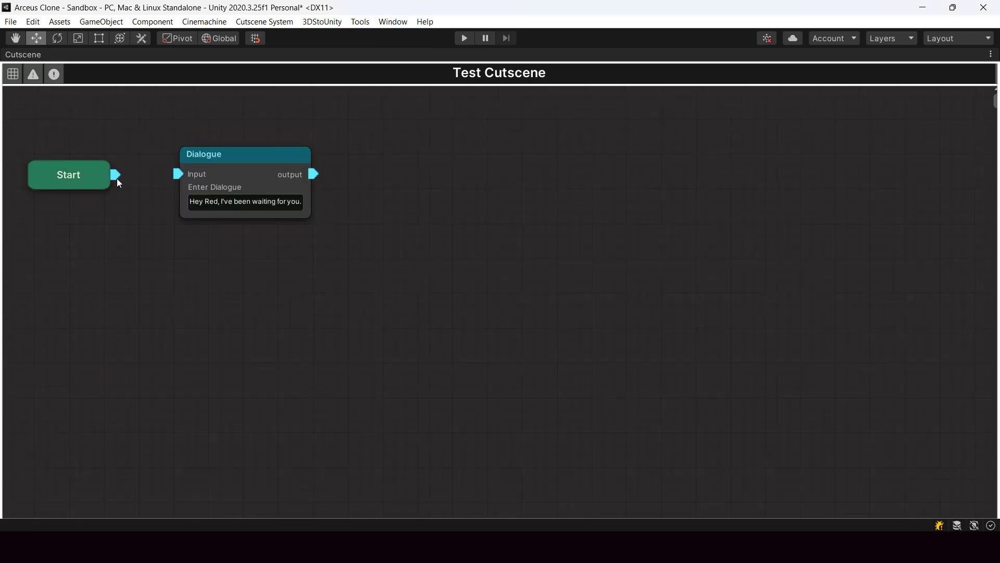
left_click_drag(117, 178, 182, 180)
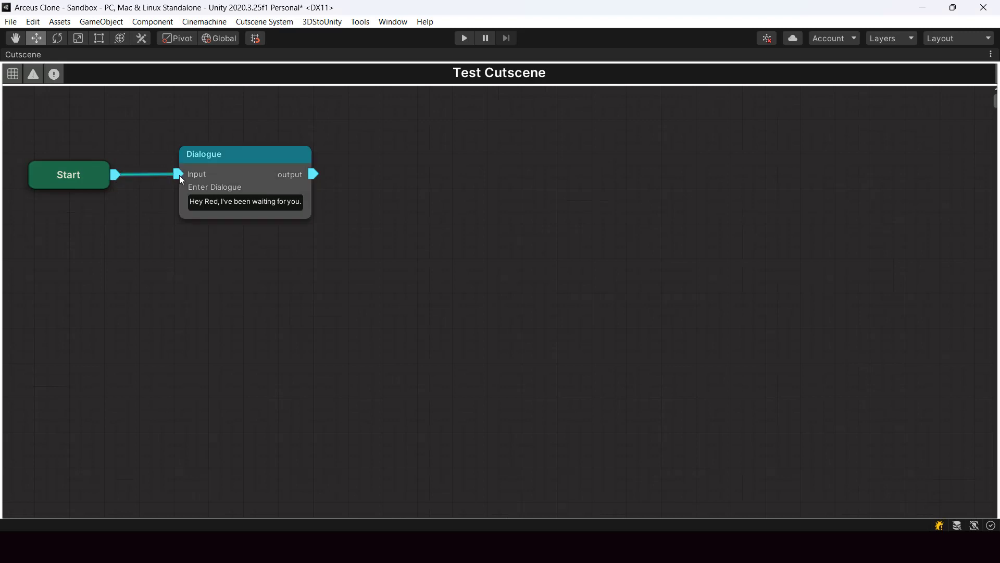
Step: Add a second dialogue node reading "Before you go on your journey, you need a Pokemon of your own." and connect it after the first
right_click(357, 165)
mouse_move(392, 234)
left_click(536, 246)
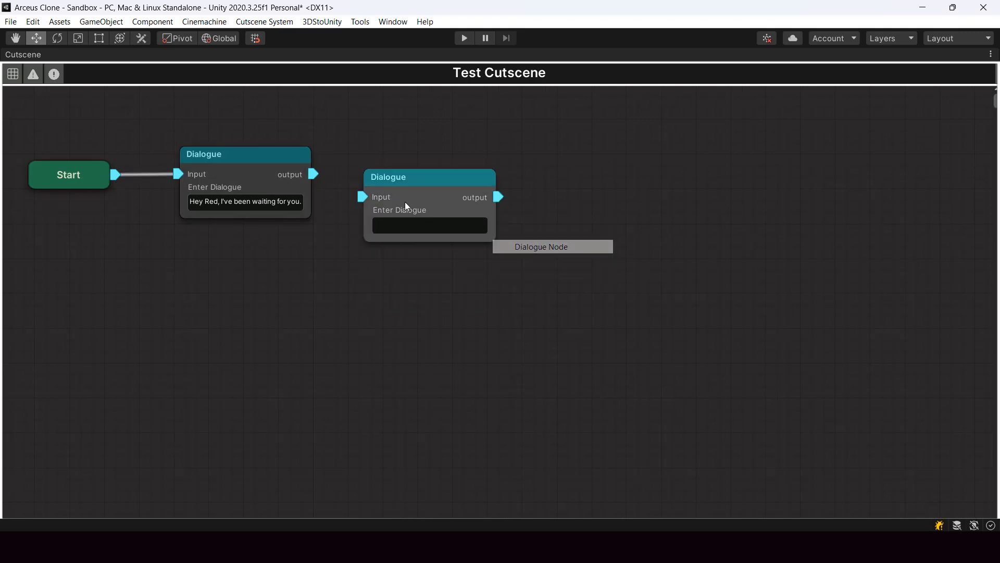
left_click_drag(315, 174, 407, 161)
left_click(418, 203)
key("ctrl+v")
Step: Add the choices Bulbasaur, Charmander and Squirtle to the "So which one do you want" dialogue node
right_click(350, 160)
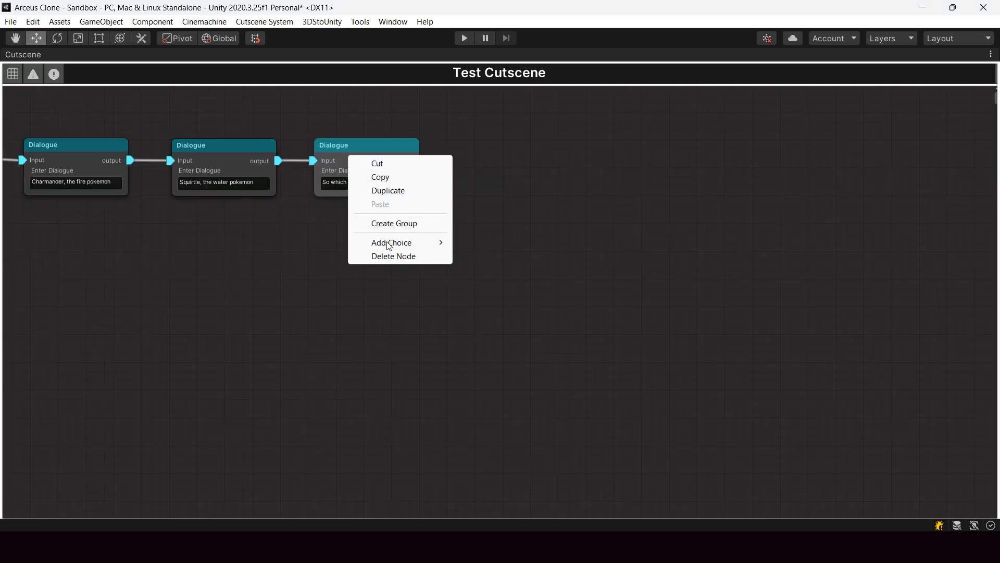
mouse_move(389, 244)
left_click(498, 268)
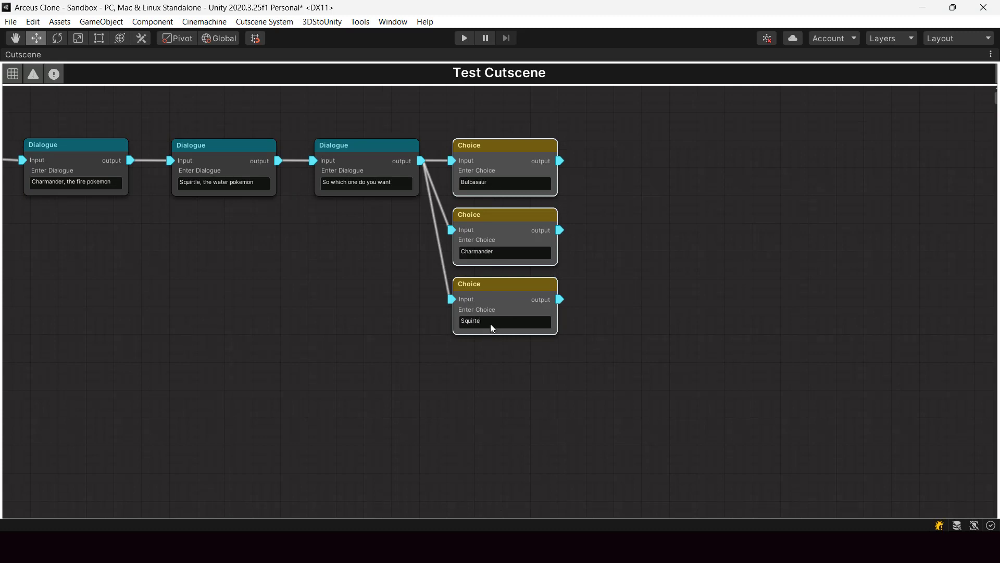
Step: Add a fourth choice reading "I need to take another look!" to the same dialogue node and place it below Squirtle
right_click(379, 164)
mouse_move(416, 252)
left_click(500, 250)
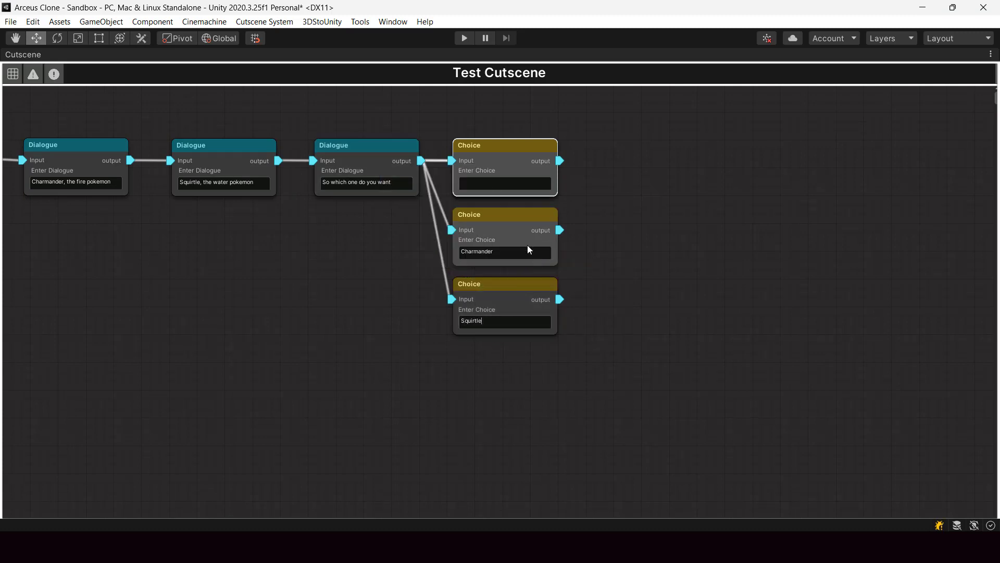
left_click_drag(482, 375, 492, 374)
left_click(481, 400)
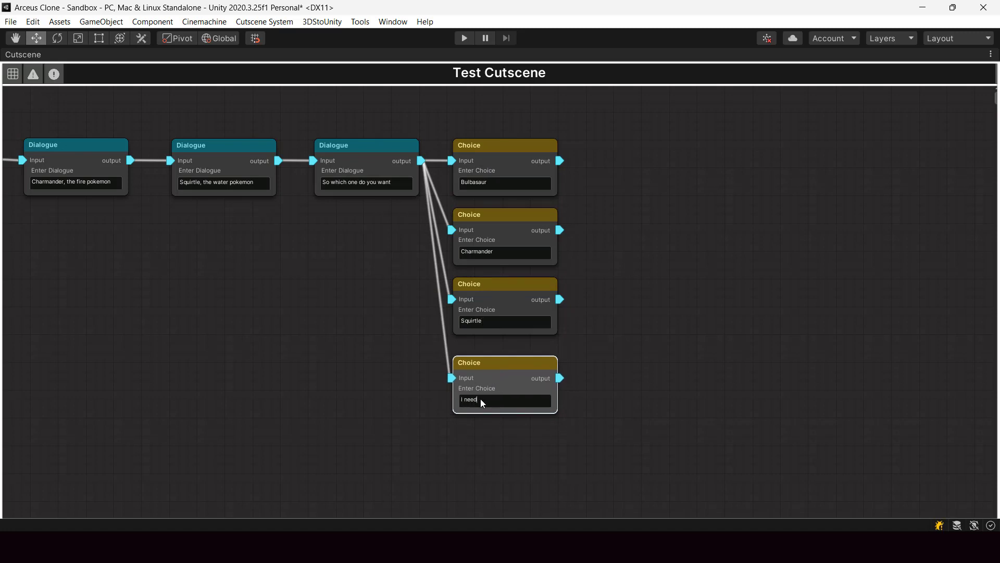
type("I need to take a closer look")
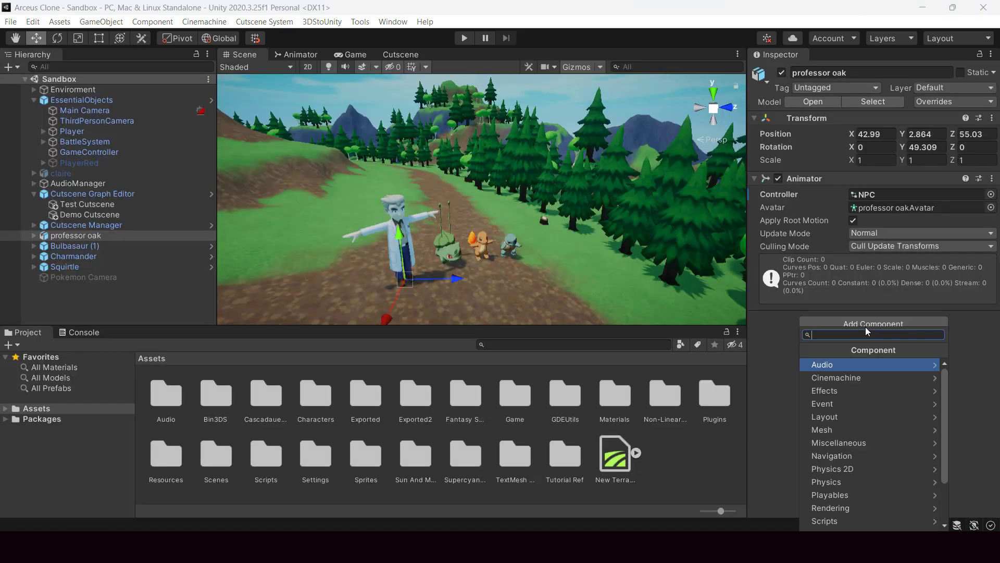
Step: Add a Cutscene Trigger component to the professor oak object
type("Cutsce")
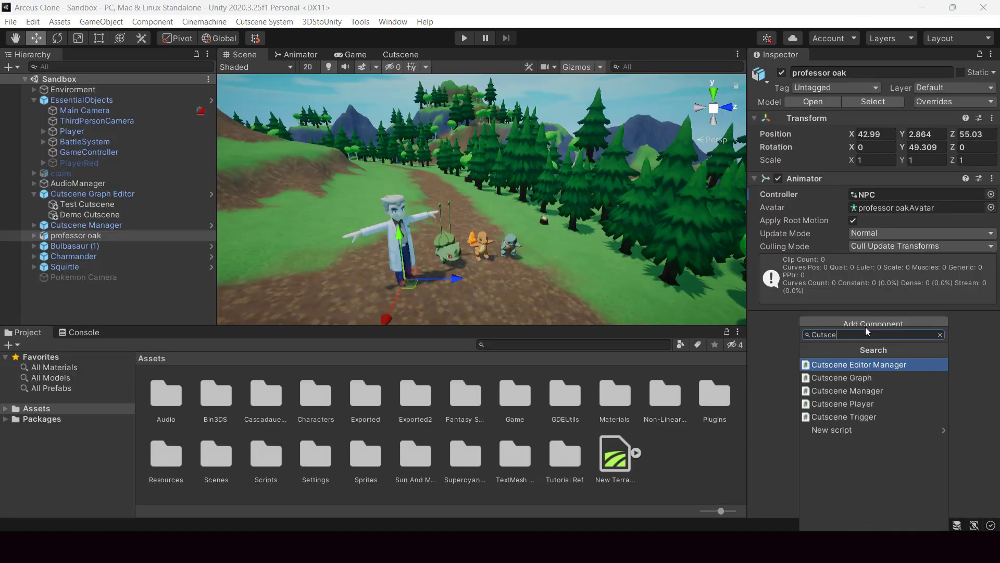
key("Down")
key("Down")
key("Down")
key("Down")
key("Return")
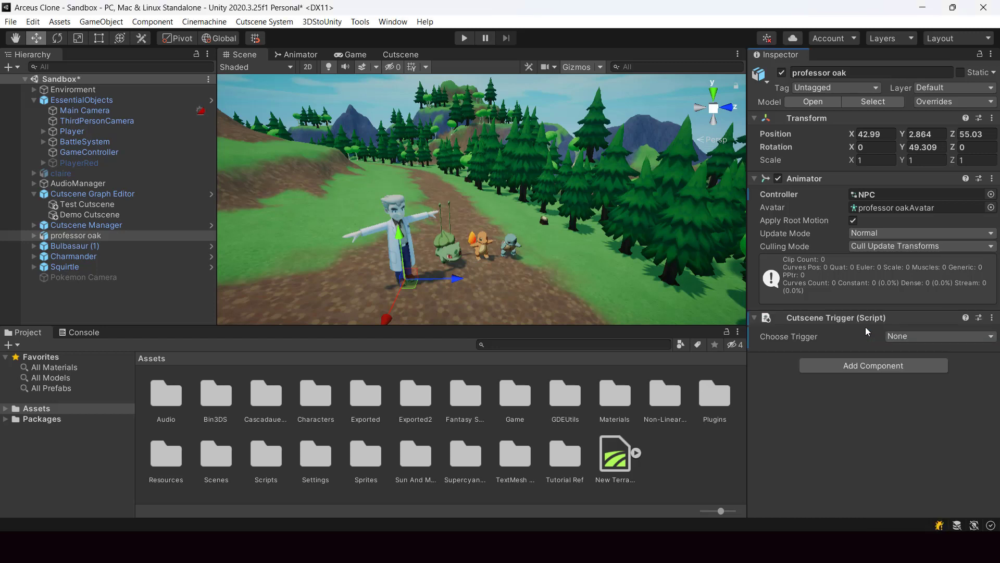
Step: Set the trigger type to On Trigger and assign Demo Cutscene as its cutscene
left_click(915, 335)
left_click(901, 405)
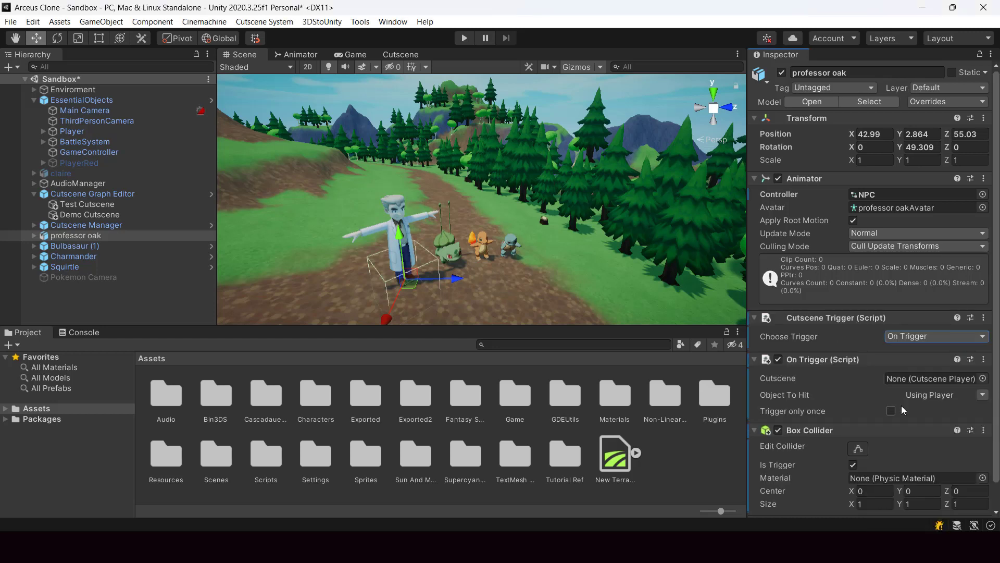
scroll(901, 405, "down", 1)
left_click_drag(89, 214, 932, 351)
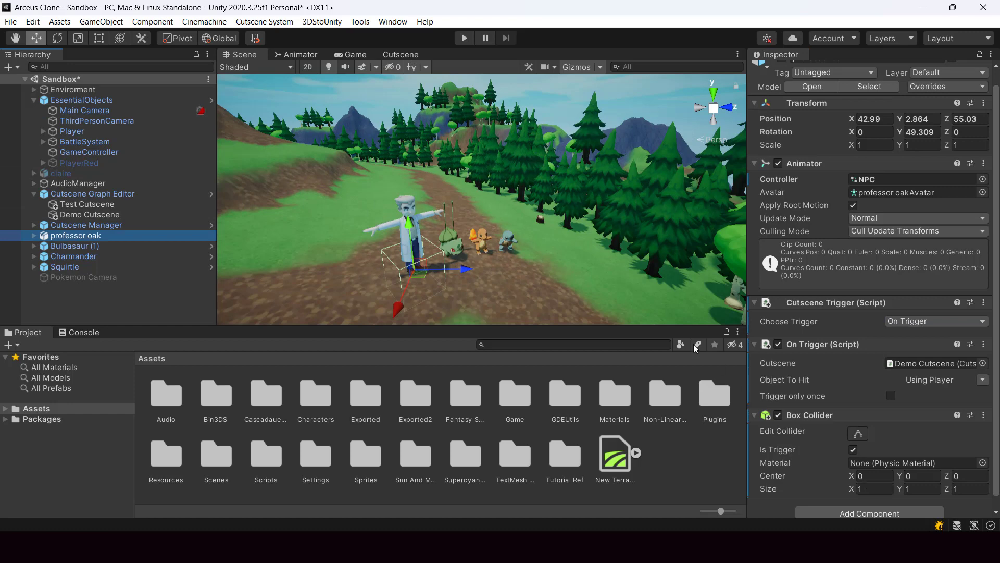
Step: Set professor oak's box collider size to Y 2 and Z 2.5 and save the scene
left_click_drag(519, 279, 481, 293, "alt")
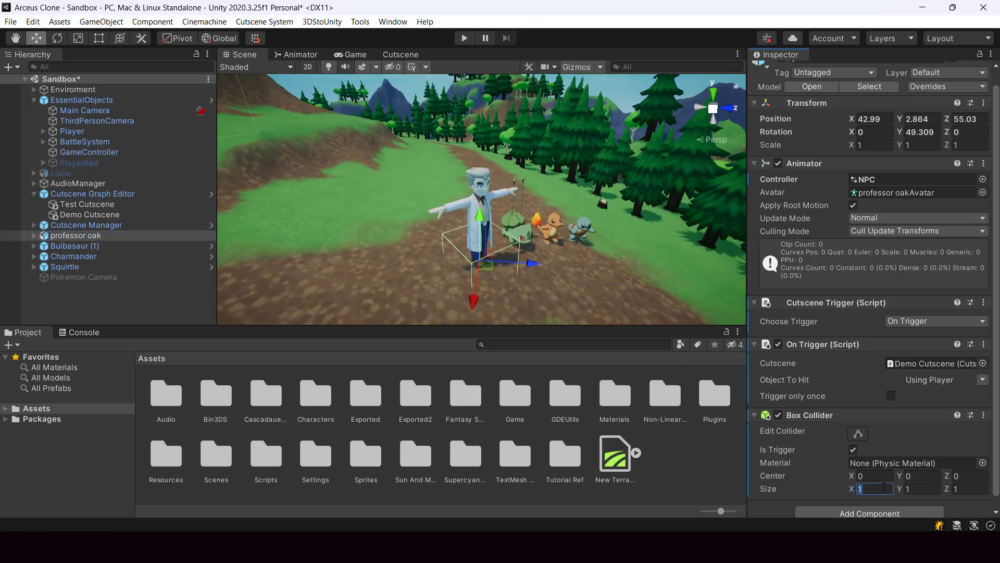
key("Tab")
type("2")
key("Tab")
type("2.5")
key("Return")
key("ctrl+s")
key("f")
Step: Play-test the triggered cutscene by browsing the starter choices and confirming one, and exit play mode
left_click(460, 41)
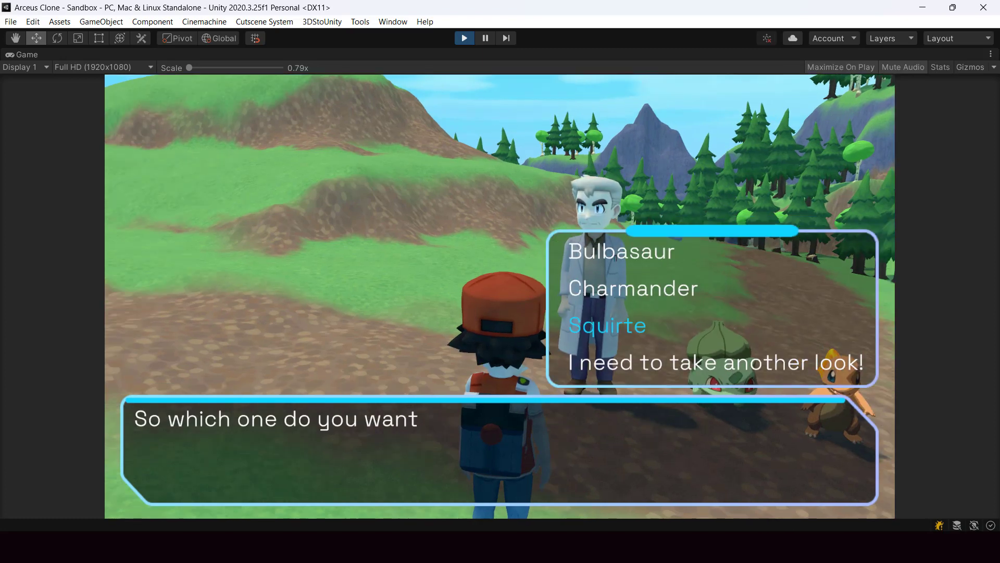
key("Up")
key("Down")
key("Down")
key("Up")
key("Return")
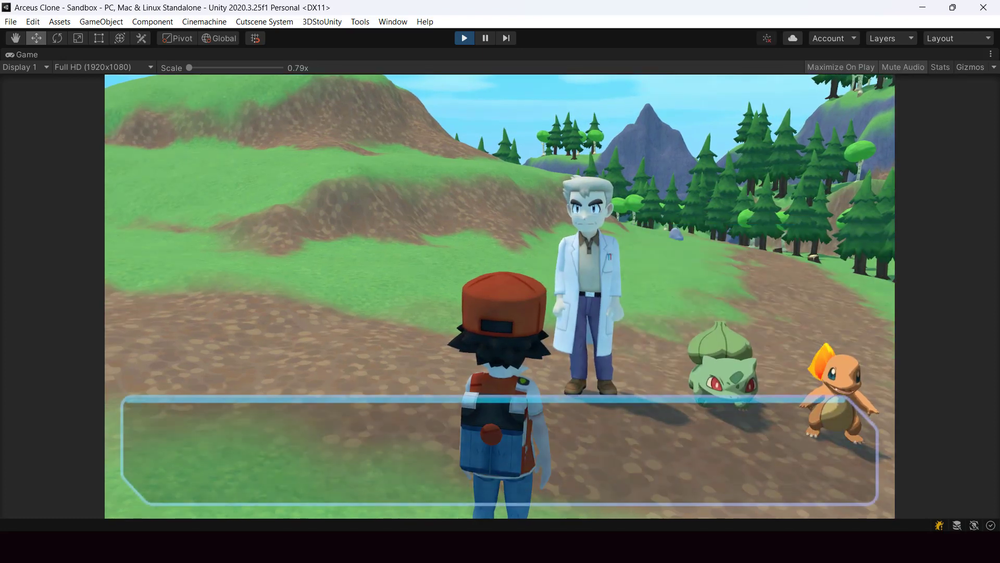
key("Return")
key("ctrl+p")
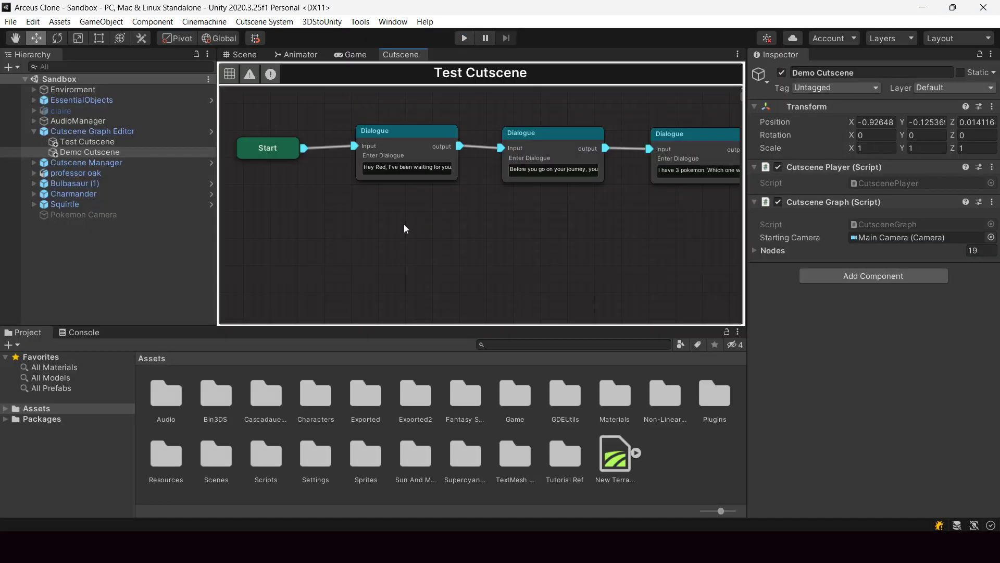
Step: Add a Cutscene node with the Set Camera Angle action below the first dialogue and connect the Start node to it
right_click(389, 219)
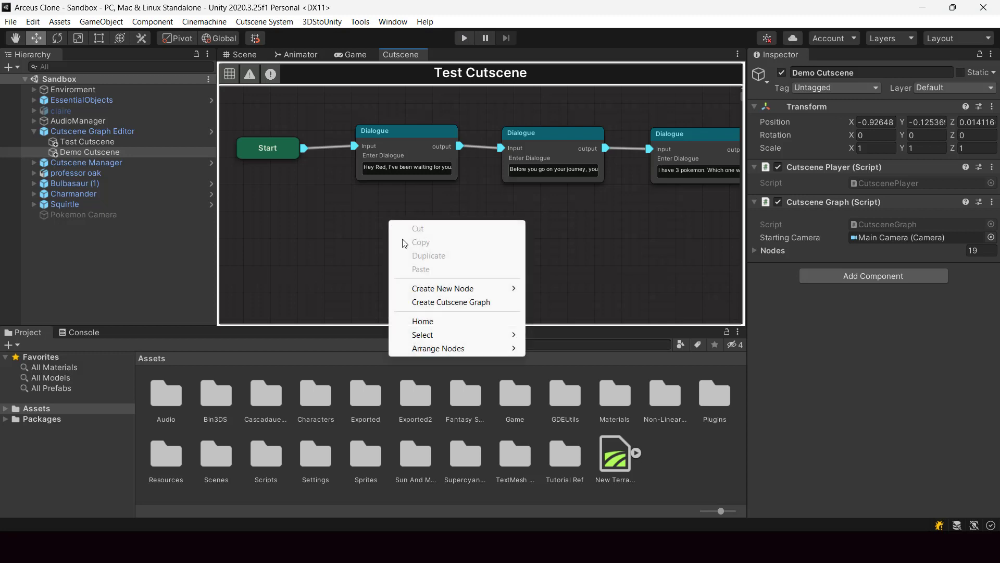
mouse_move(432, 289)
left_click(571, 316)
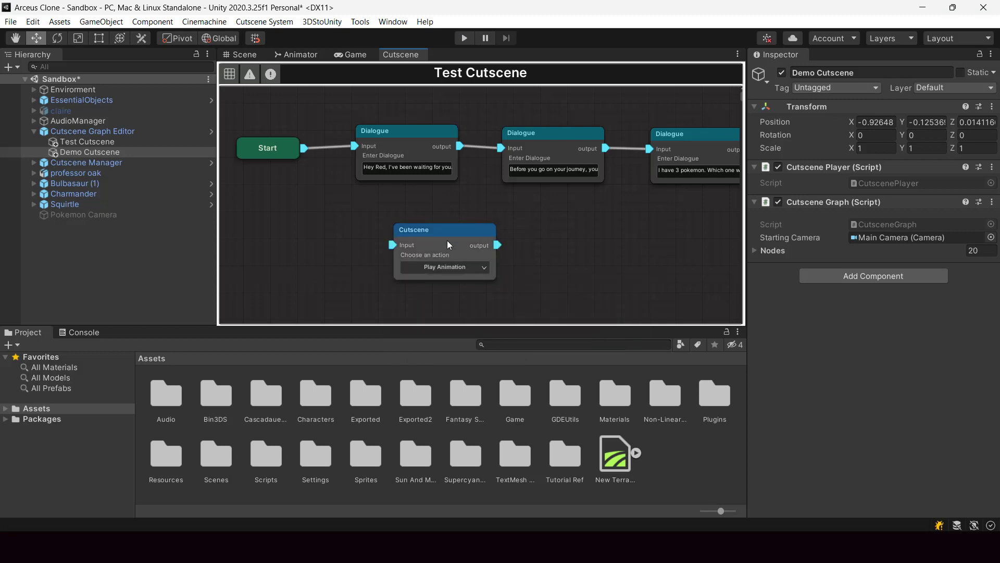
left_click_drag(445, 237, 407, 213)
left_click(417, 244)
left_click(466, 295)
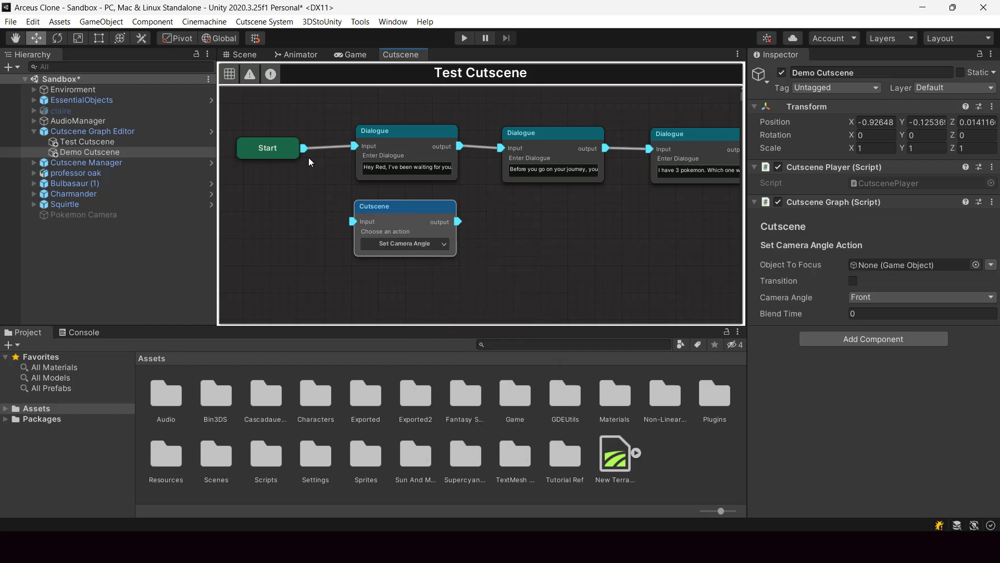
left_click_drag(303, 148, 358, 222)
Step: Set the camera angle action to focus on Player from the essential objects with the BackRight angle
left_click(34, 99)
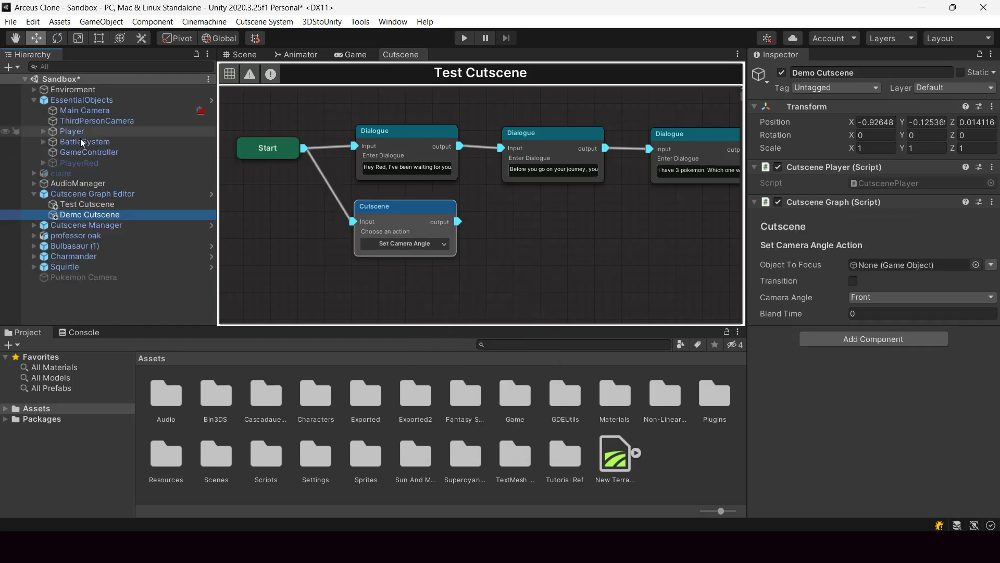
left_click_drag(71, 131, 909, 267)
left_click(903, 295)
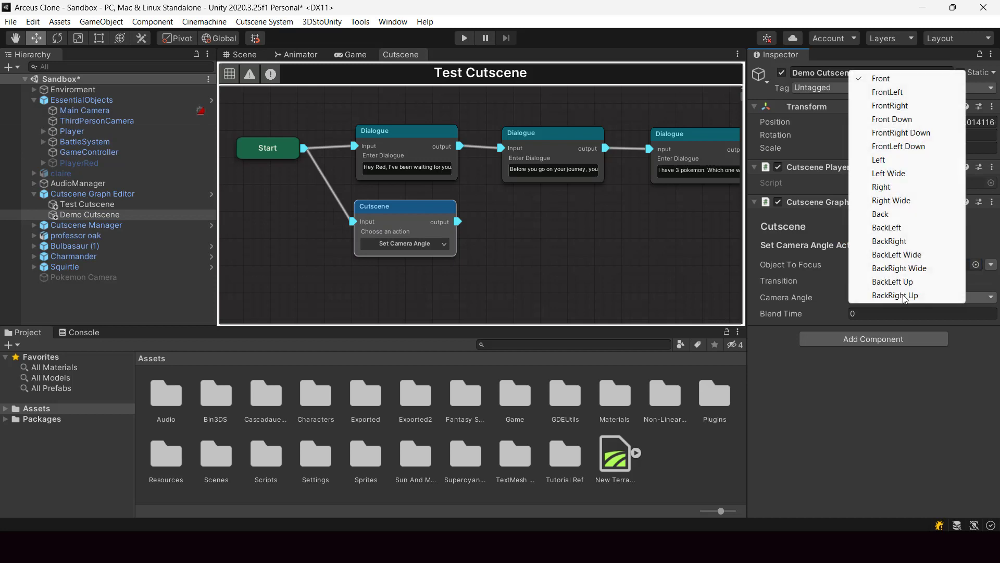
left_click(895, 241)
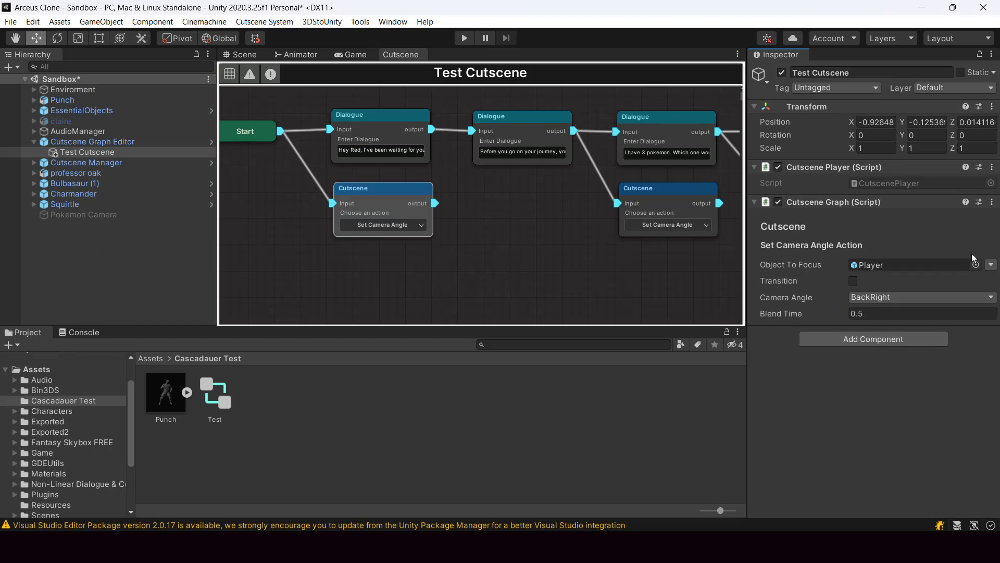
Step: Play-test the cutscene twice to check the camera angles during the opening dialogue and the starter shot, exiting play mode each time
key("ctrl+p")
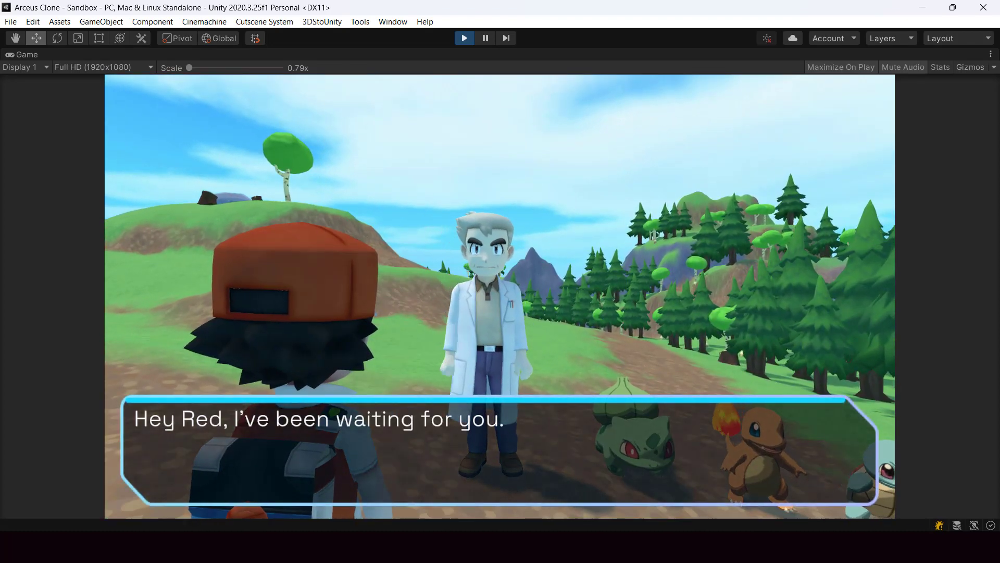
key("ctrl+p")
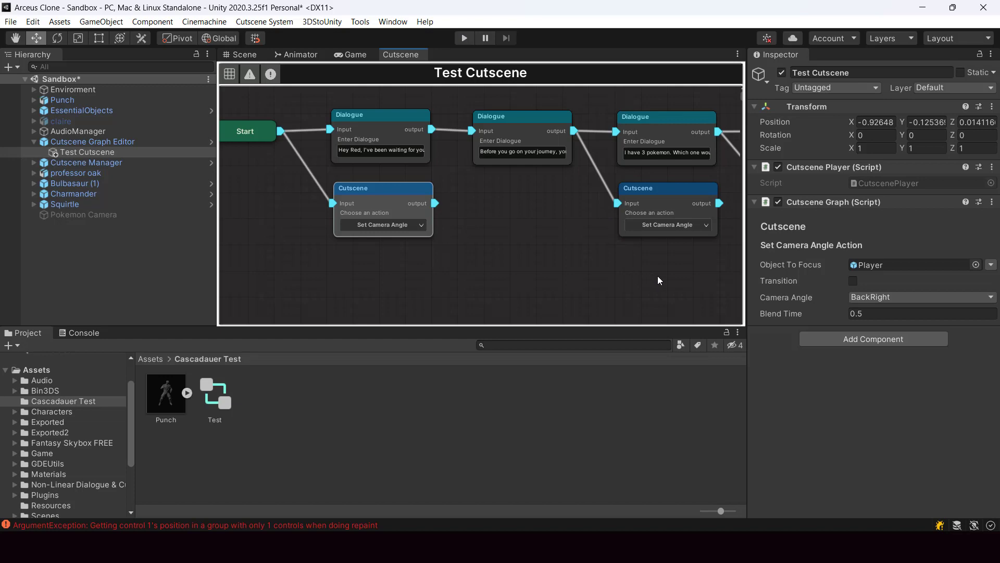
key("ctrl+p")
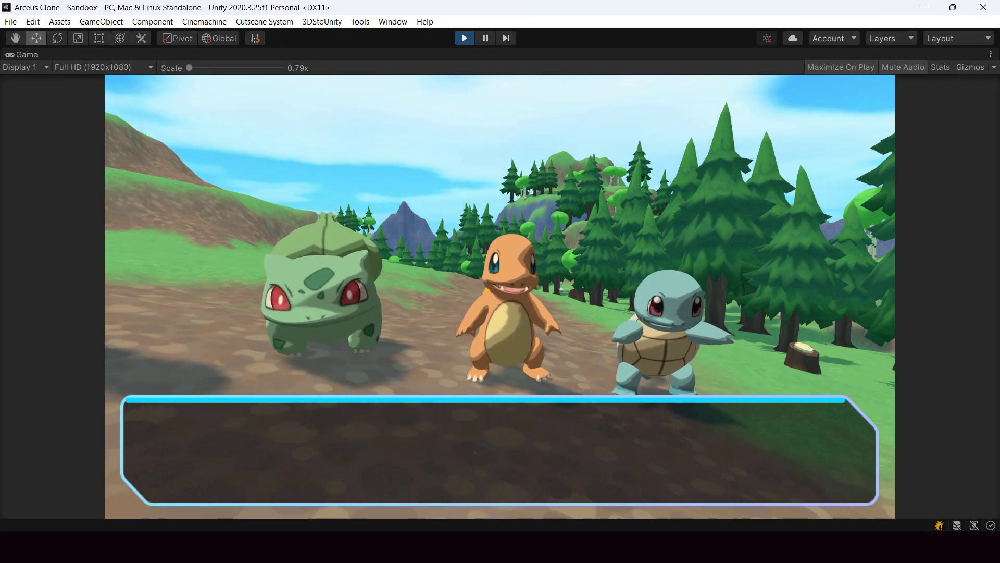
key("ctrl+p")
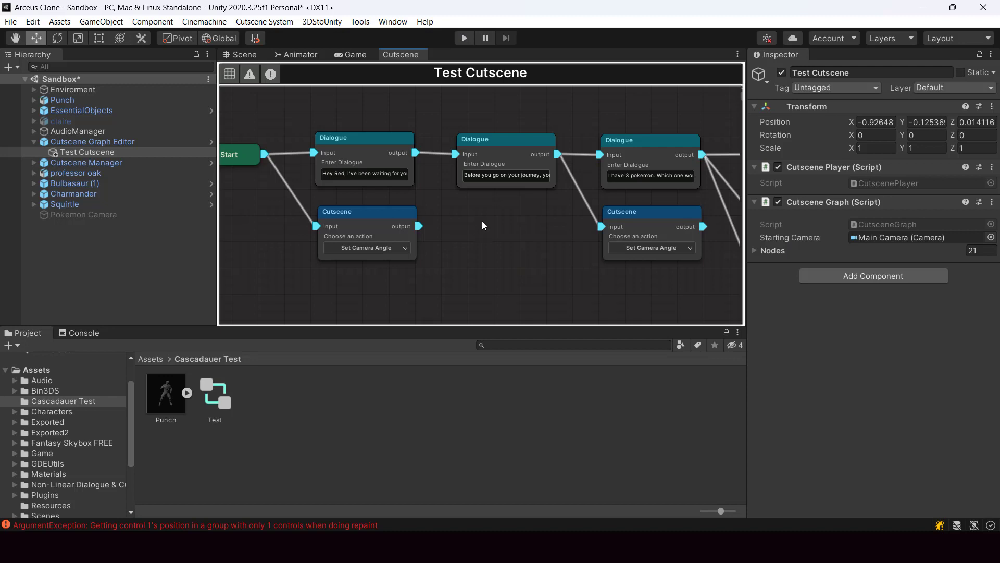
Step: Examine the additional animation settings of the first dialogue node and play-test the cutscene
left_click(380, 161)
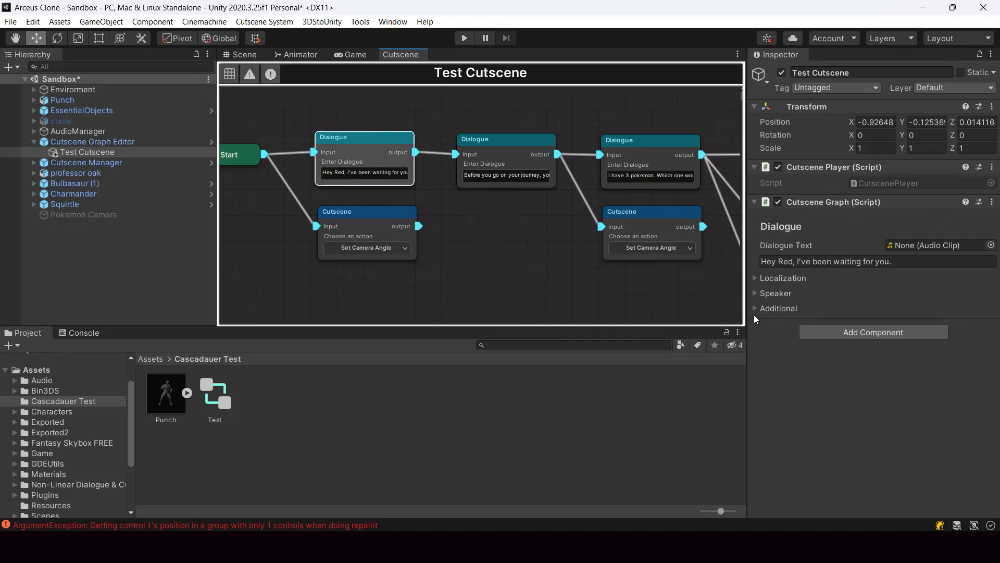
left_click(755, 308)
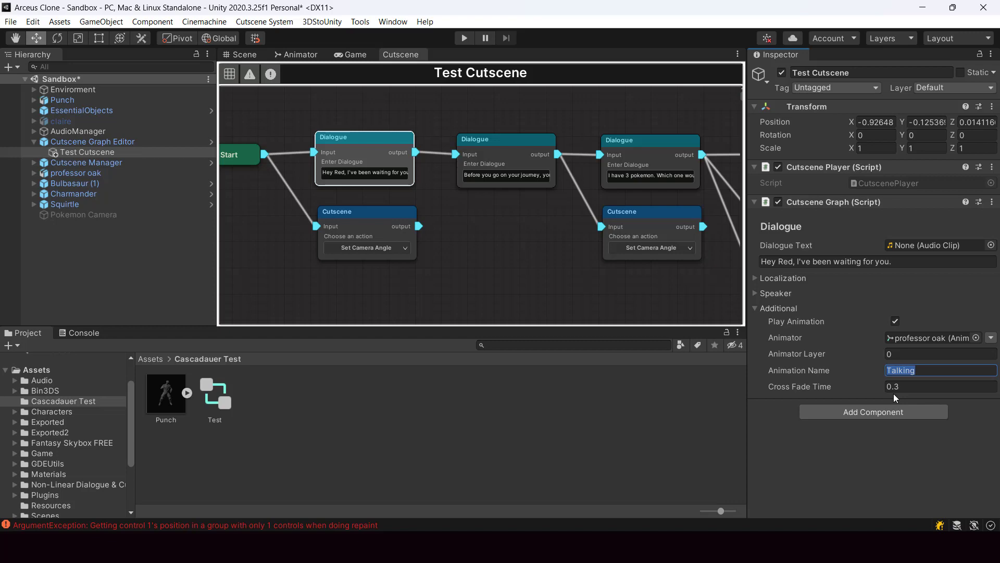
key("ctrl+p")
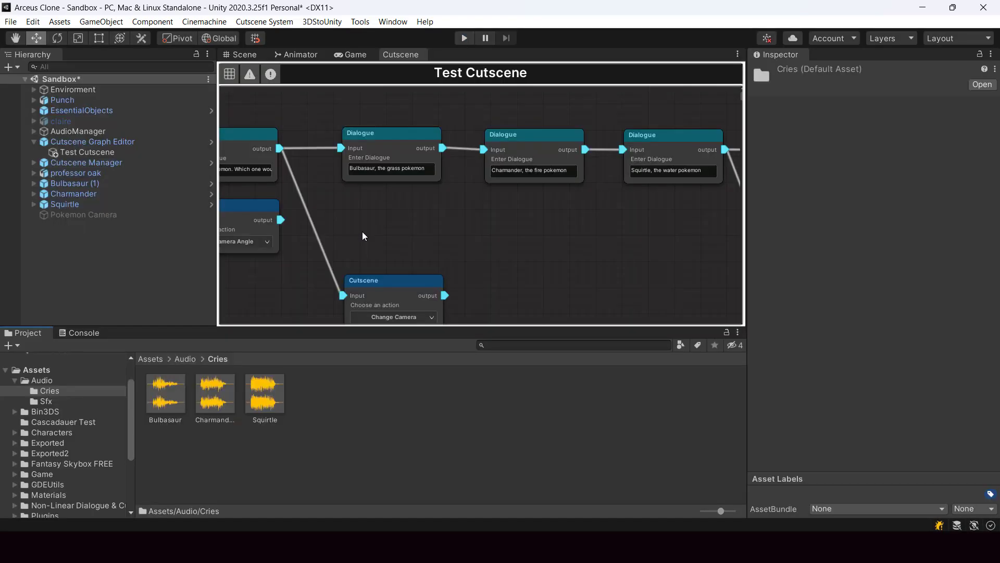
Step: Add a Cutscene node with the Audio action below the Bulbasaur dialogue
right_click(361, 209)
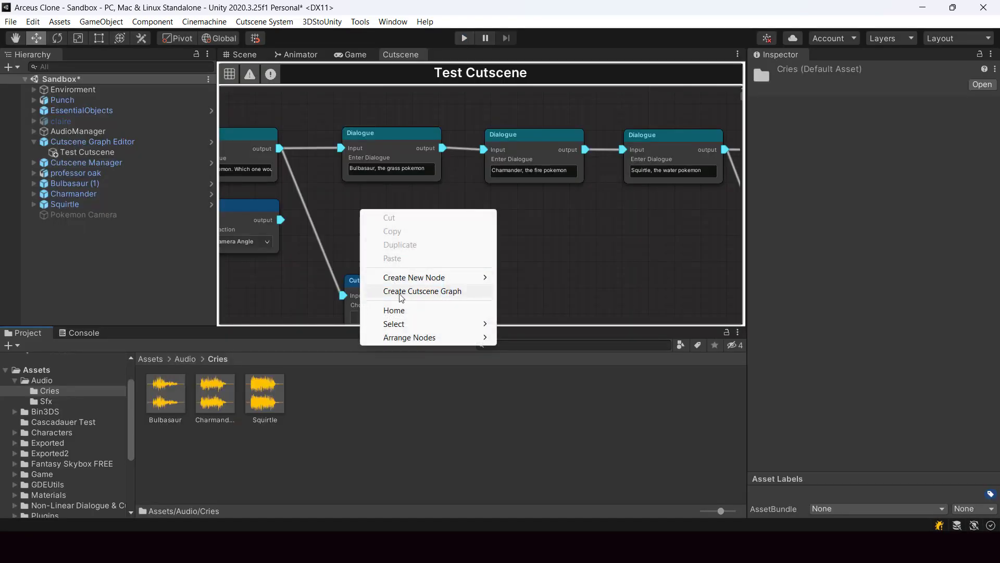
mouse_move(398, 277)
left_click(560, 305)
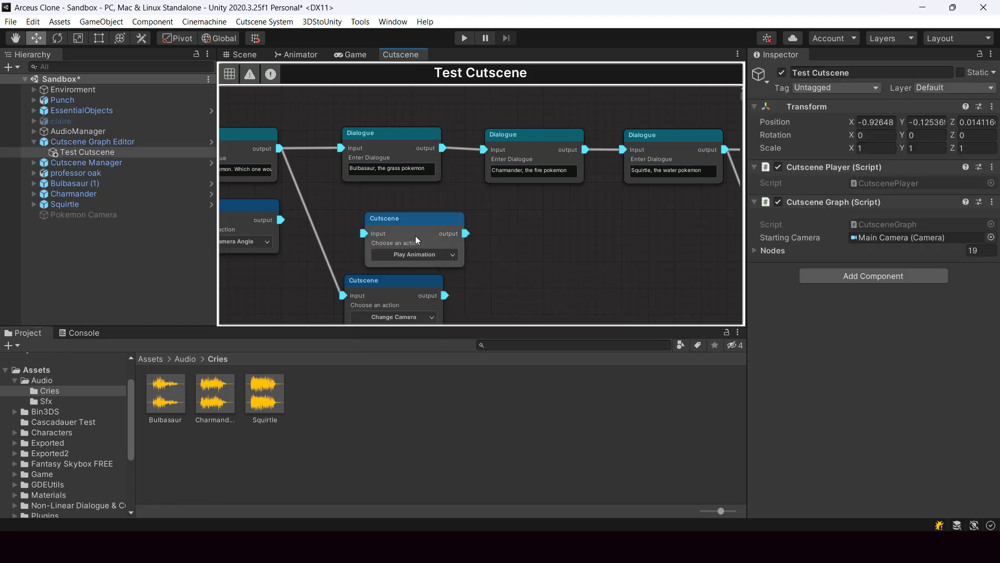
left_click_drag(419, 251, 389, 235)
left_click(390, 239)
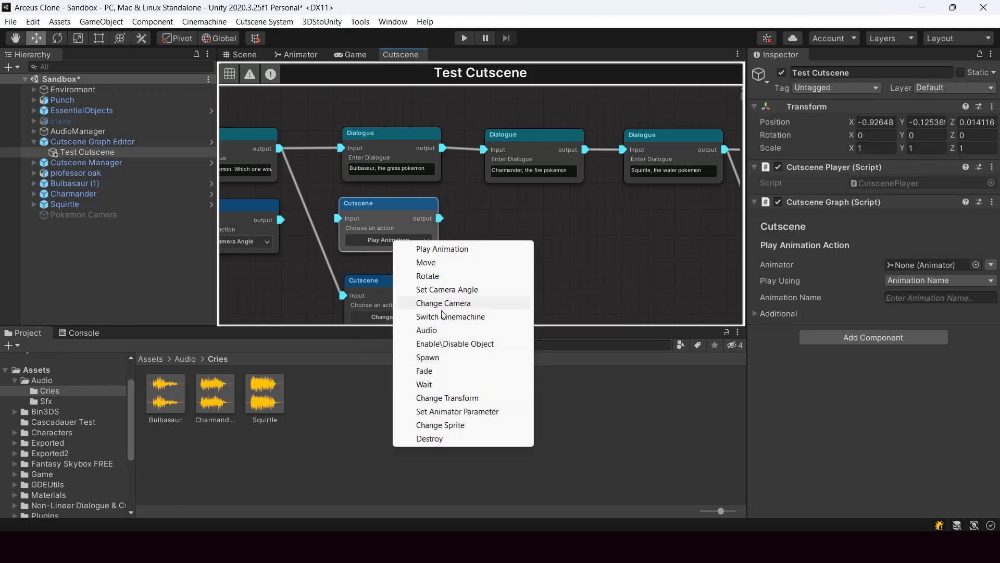
left_click(442, 331)
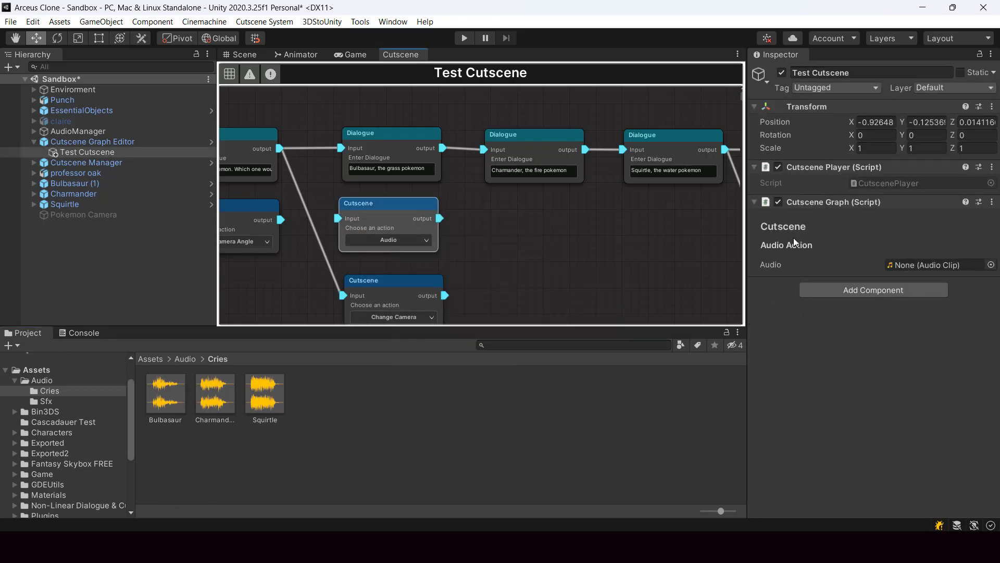
Step: Assign the Bulbasaur cry clip to the audio action and connect the "I have 3 pokemon" dialogue's output to its node
left_click_drag(160, 380, 657, 298)
left_click_drag(964, 279, 955, 266)
left_click_drag(279, 148, 339, 219)
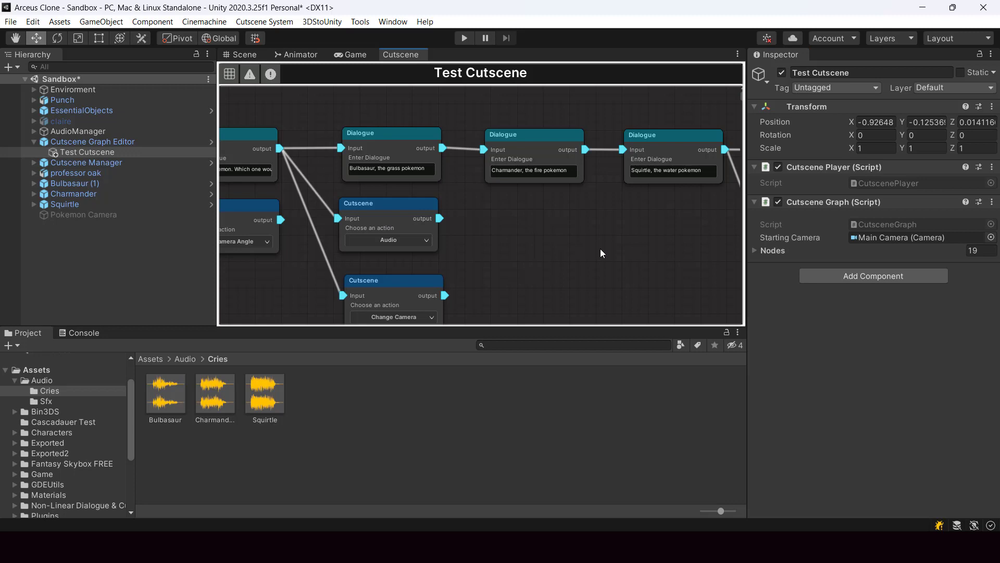
middle_click_drag(600, 249, 579, 254)
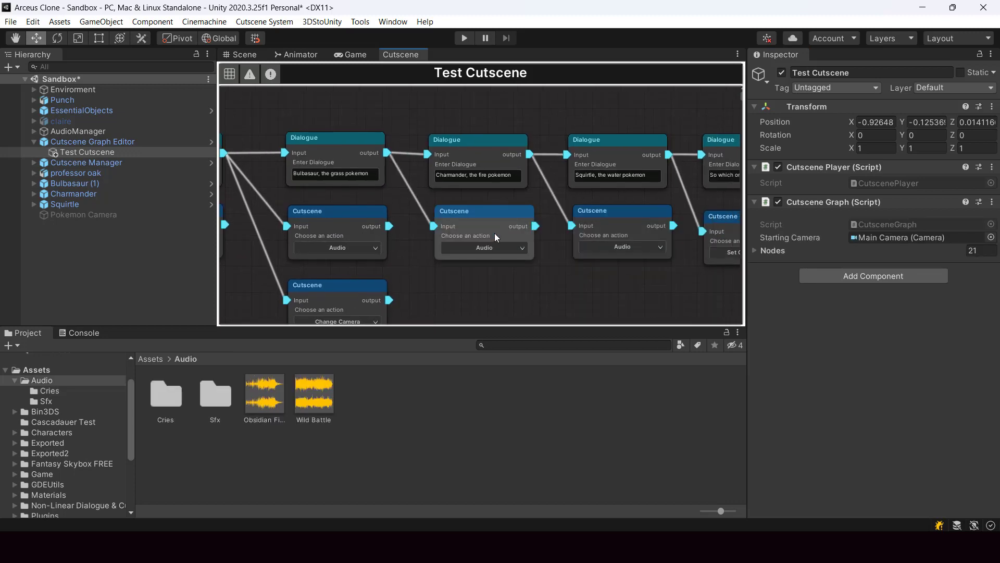
left_click(495, 233)
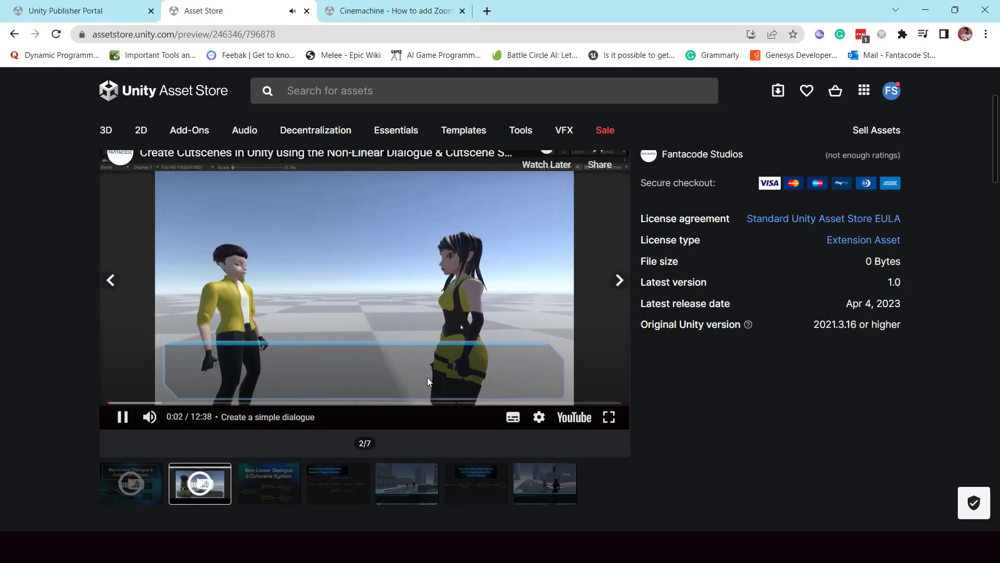
Step: Skip the tutorial video on the Asset Store preview page ahead to about 1:07 and about 3:25, and view it full screen
left_click(154, 403)
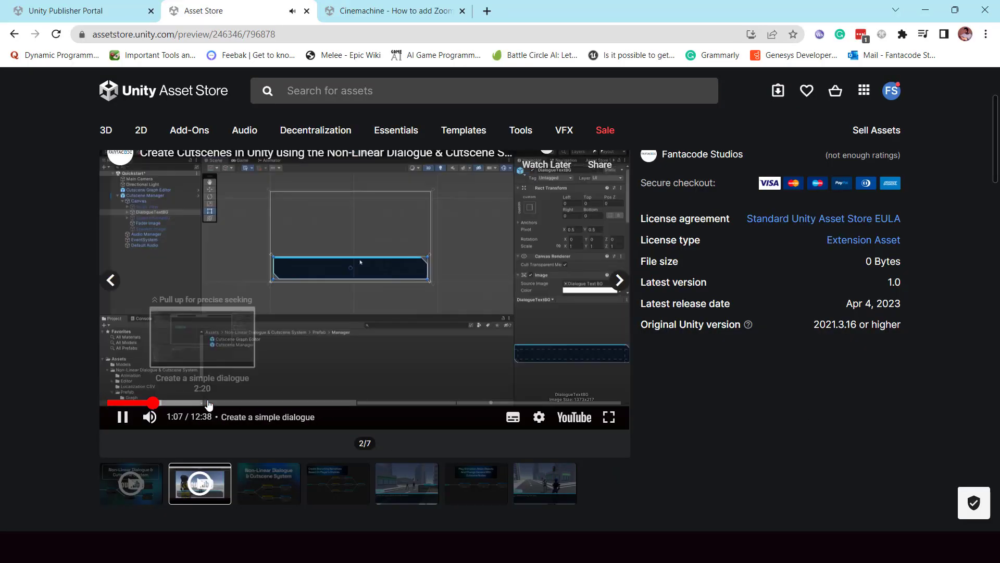
left_click(248, 401)
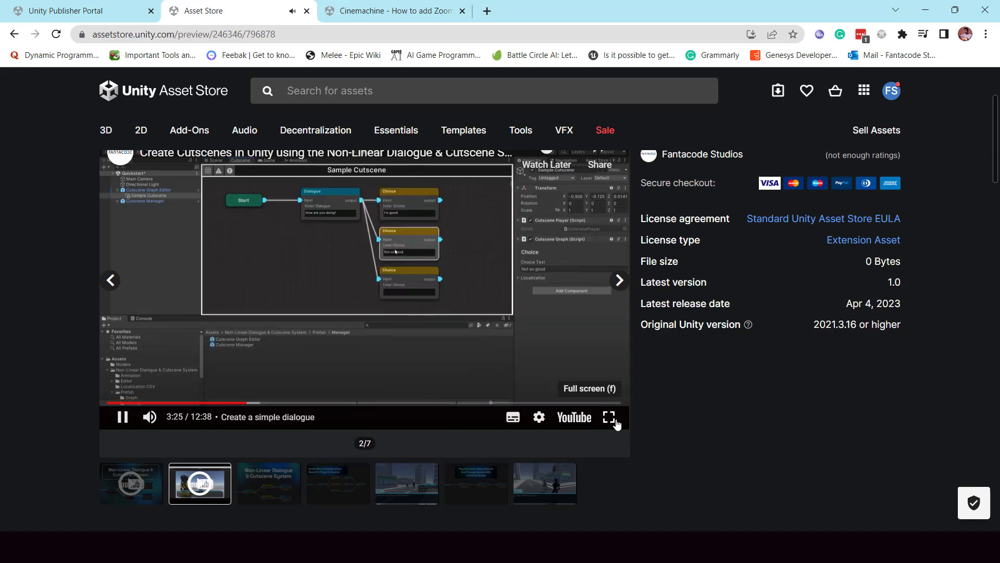
left_click(609, 416)
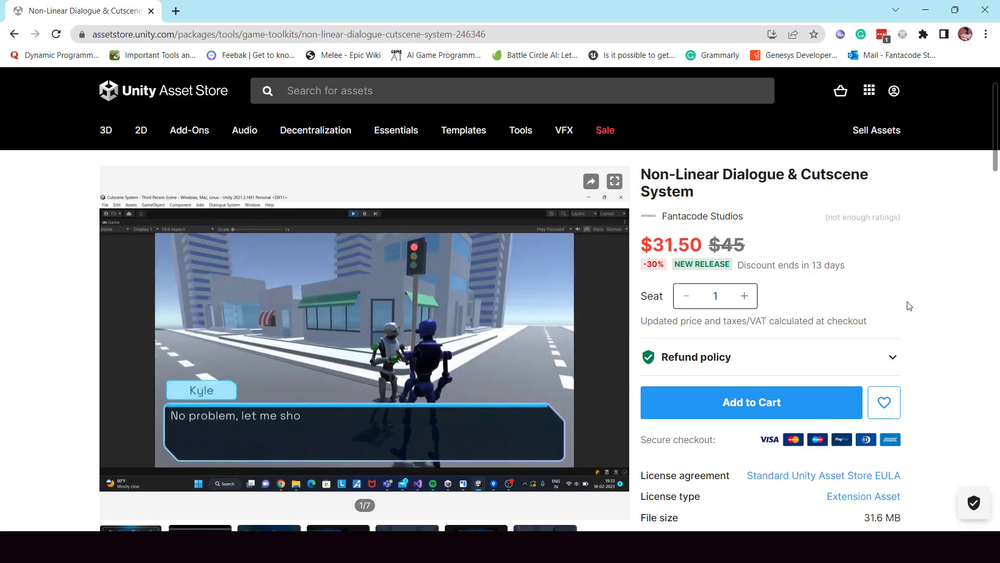
Step: Review the render pipeline compatibility and key features on the Non-Linear Dialogue & Cutscene System store page
scroll(909, 306, "down", 12)
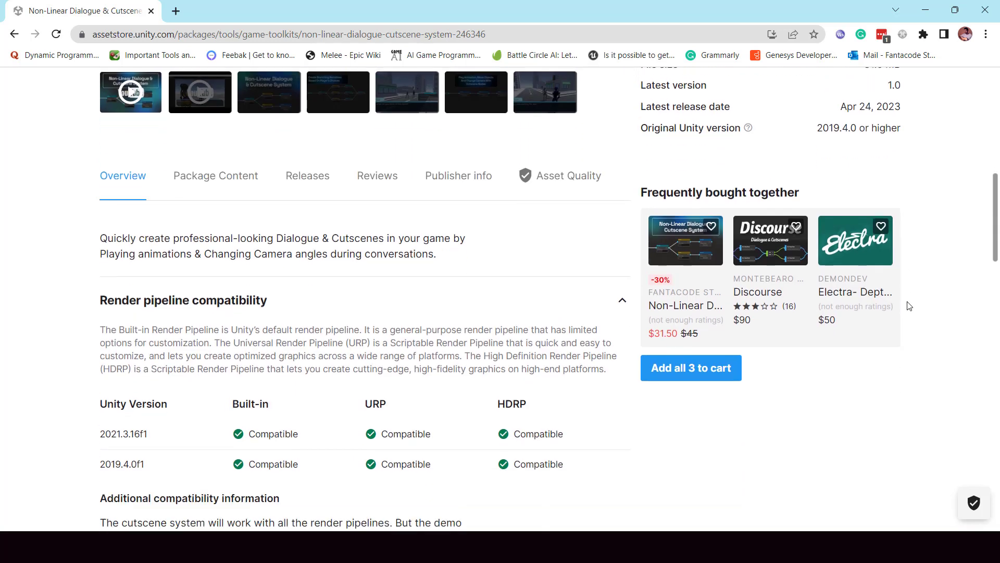
scroll(909, 306, "down", 8)
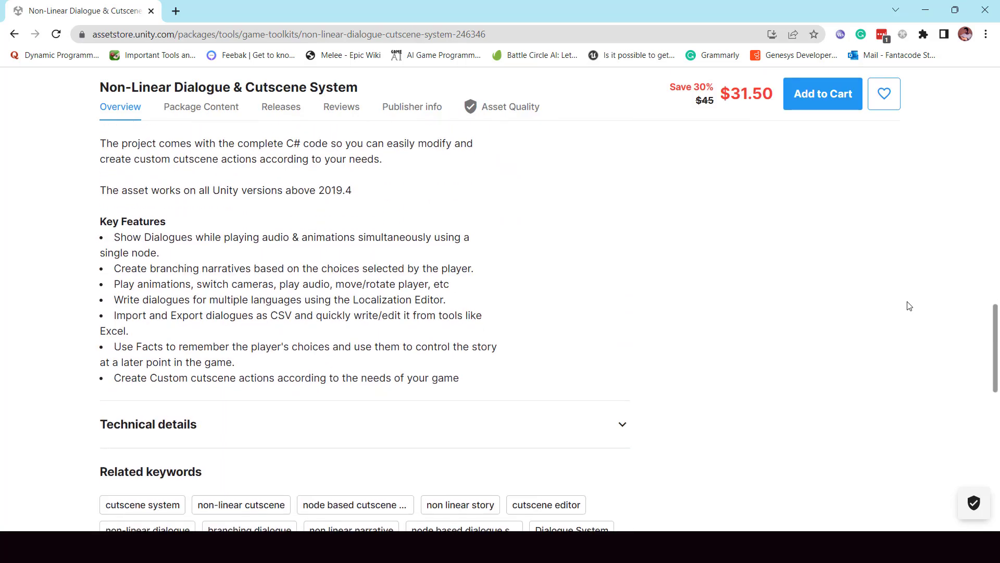
scroll(909, 306, "up", 20)
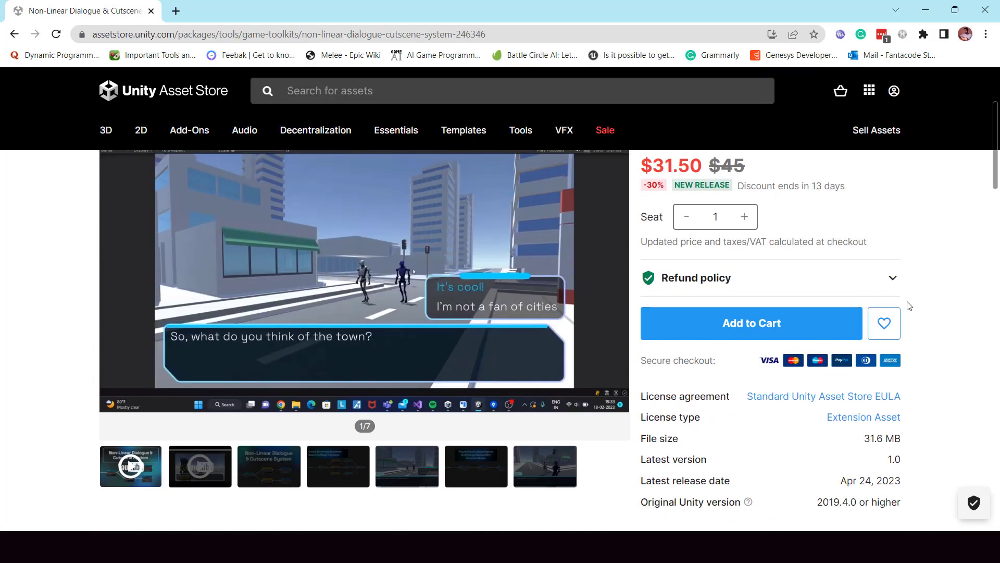